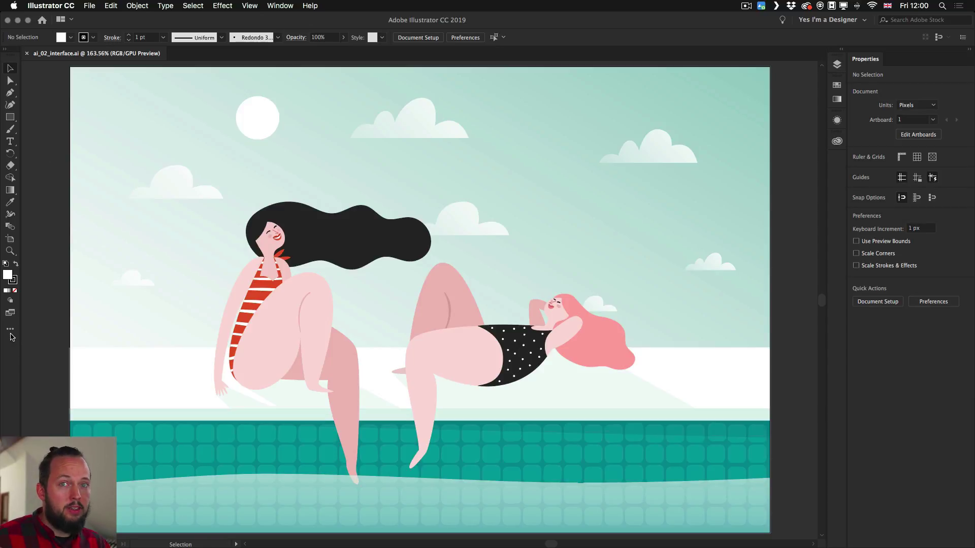
# - Open the All Tools drawer from the '...' Edit Toolbar button at the toolbar's bottom
pyautogui.click(11, 330)
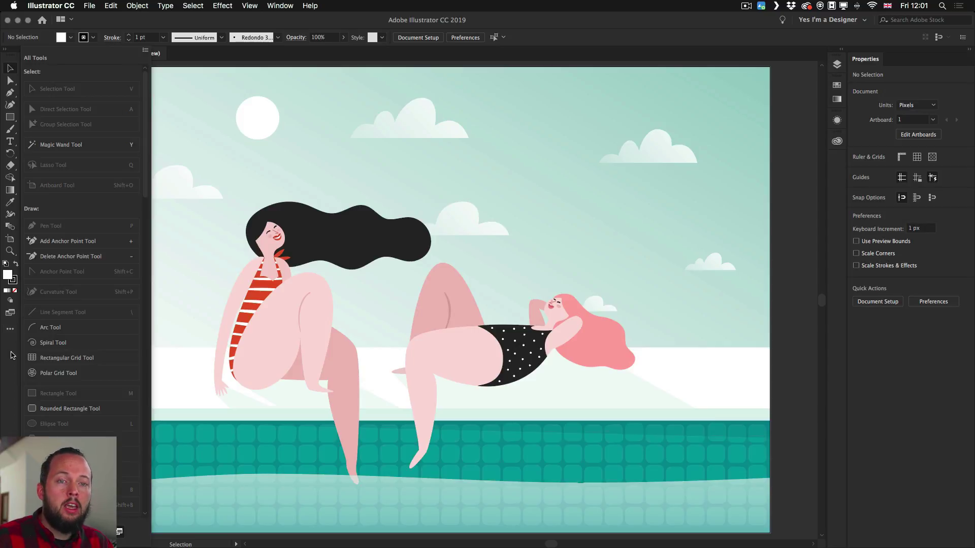
pyautogui.click(9, 351)
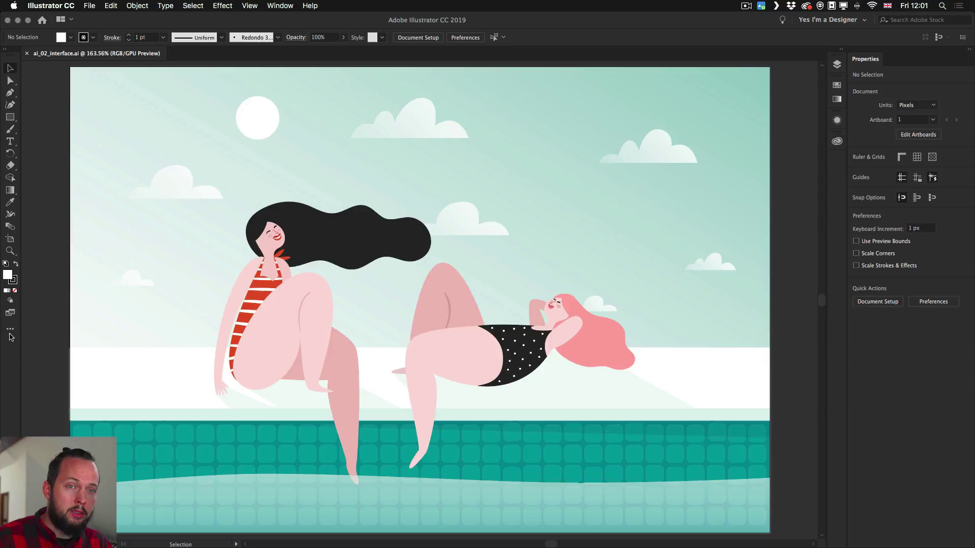
pyautogui.click(10, 329)
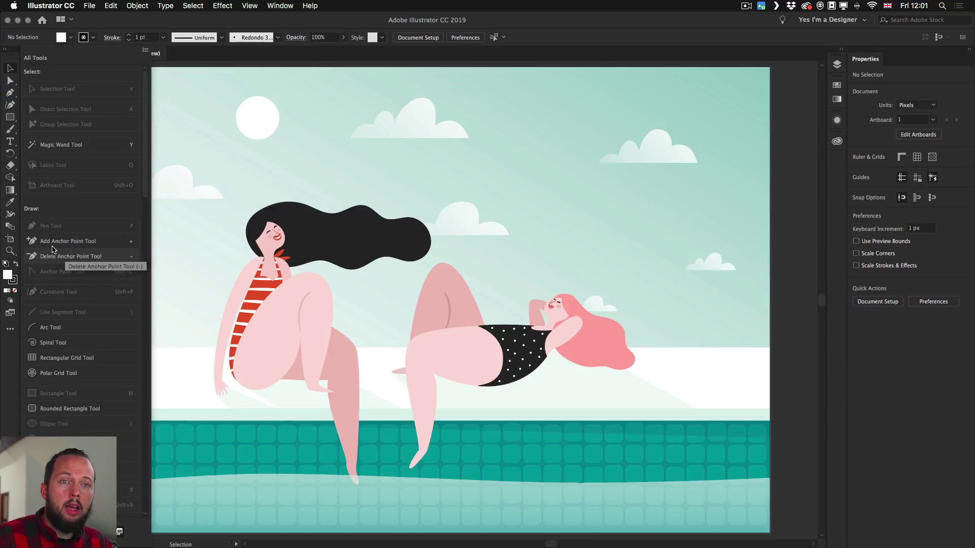
pyautogui.press('Escape')
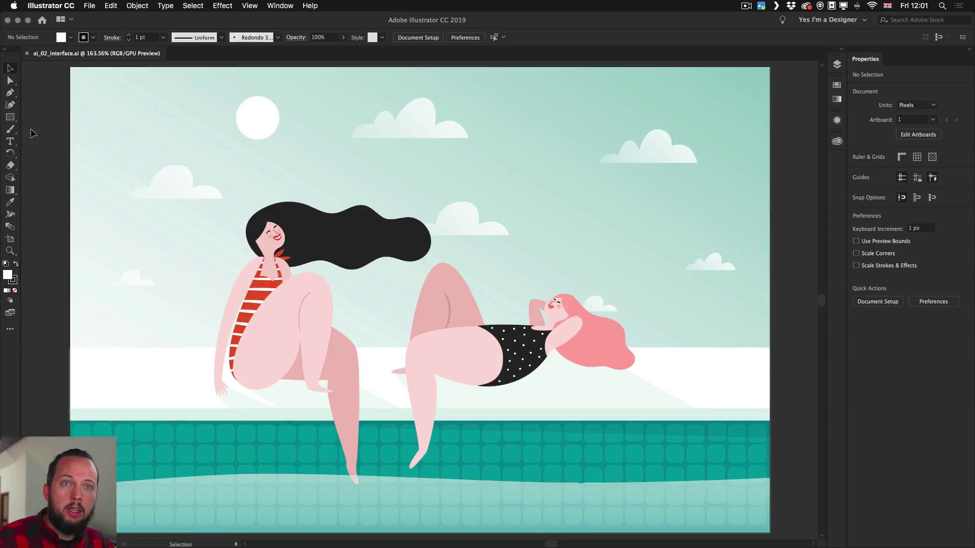
pyautogui.click(15, 97)
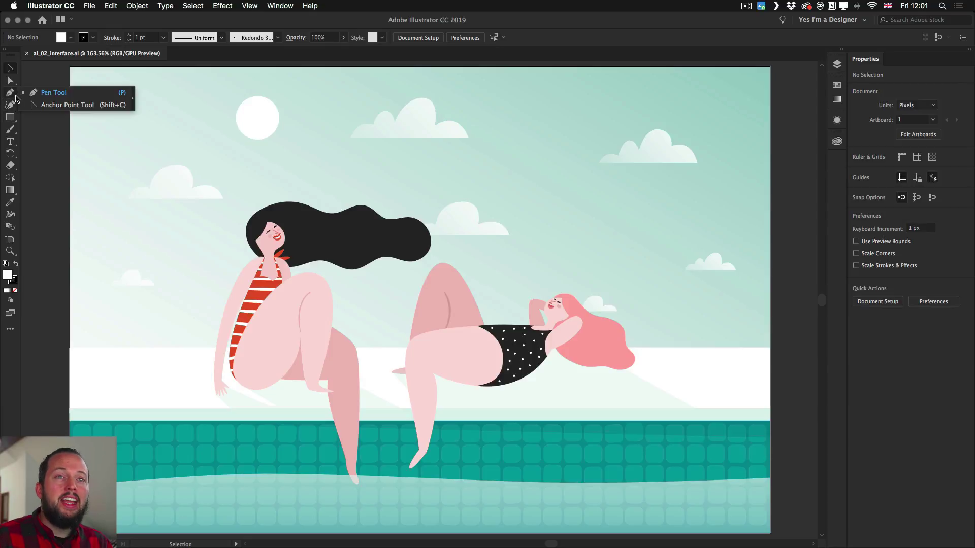
pyautogui.click(12, 329)
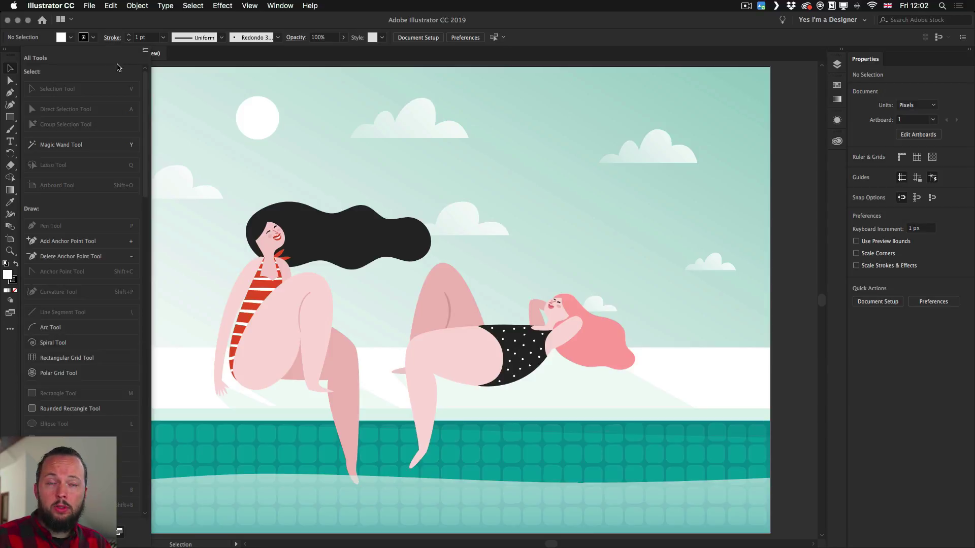
pyautogui.click(145, 51)
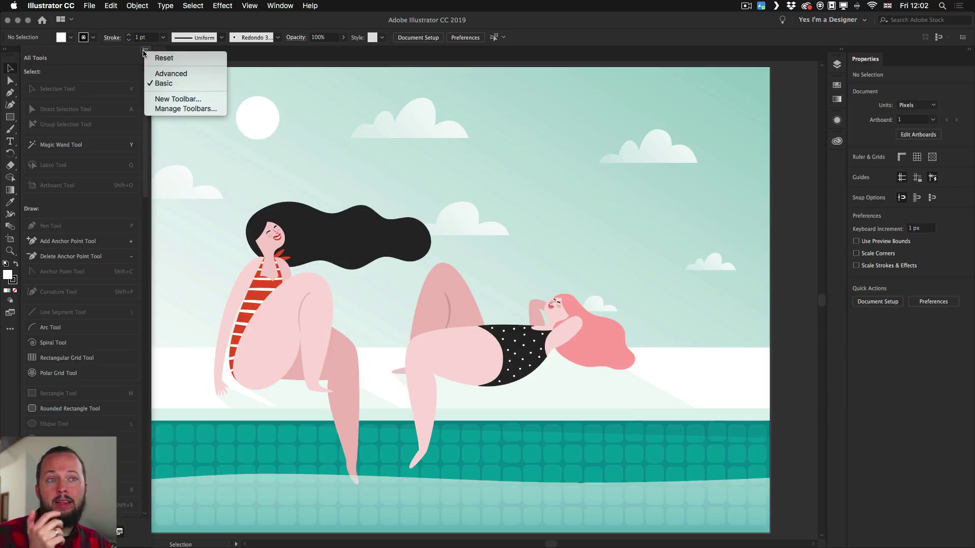
pyautogui.click(159, 76)
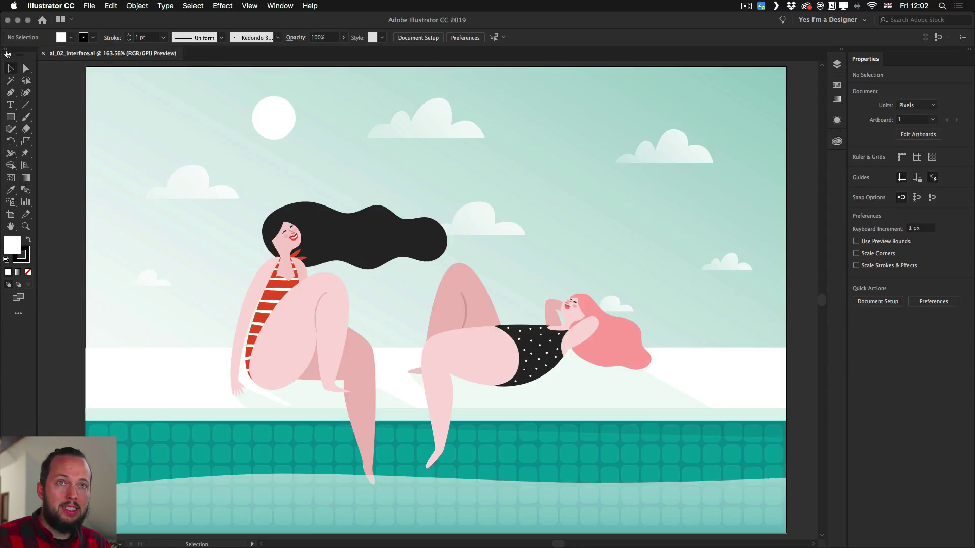
pyautogui.click(6, 49)
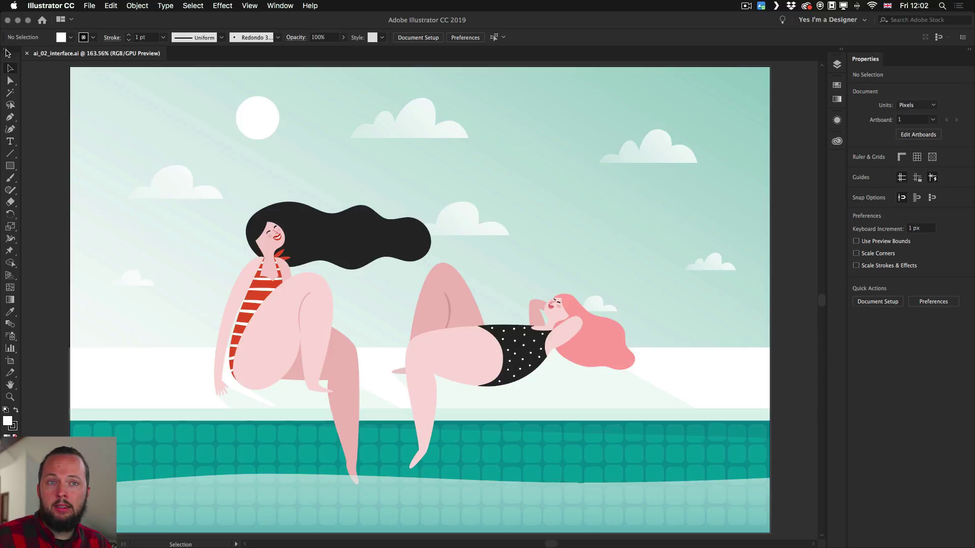
pyautogui.click(12, 118)
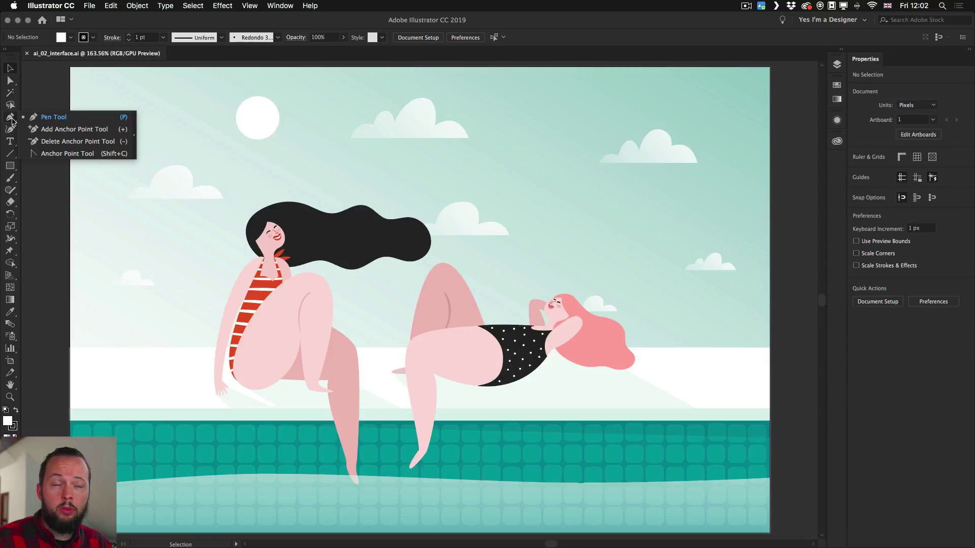
pyautogui.click(27, 71)
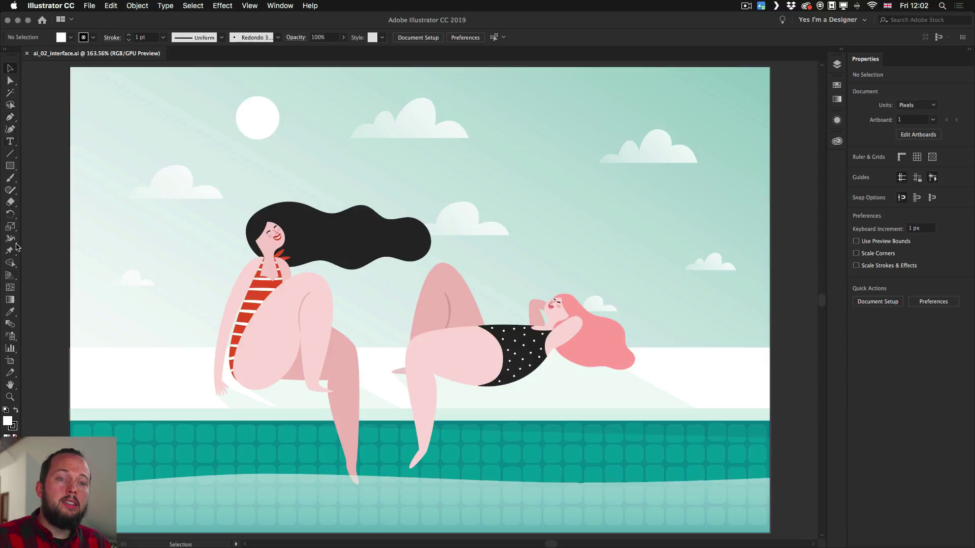
pyautogui.click(10, 472)
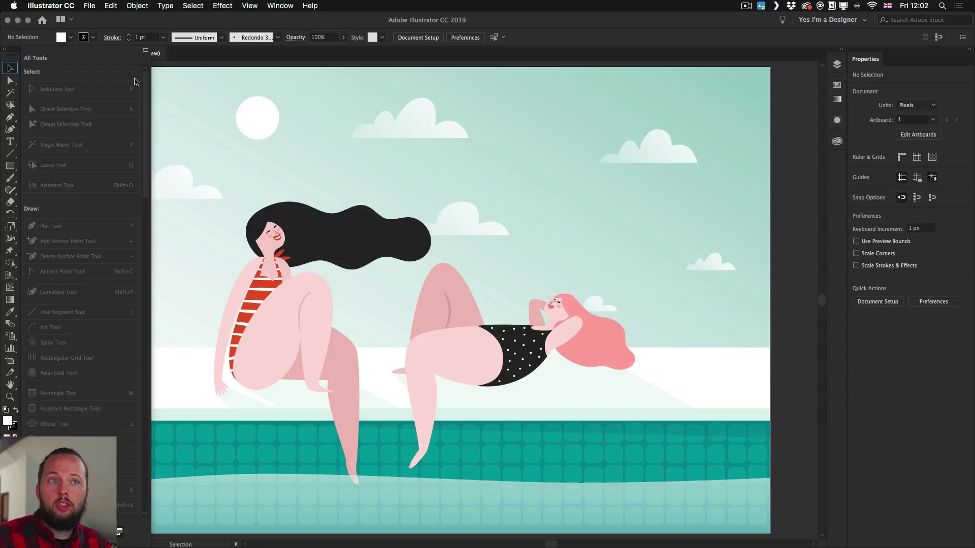
pyautogui.click(145, 51)
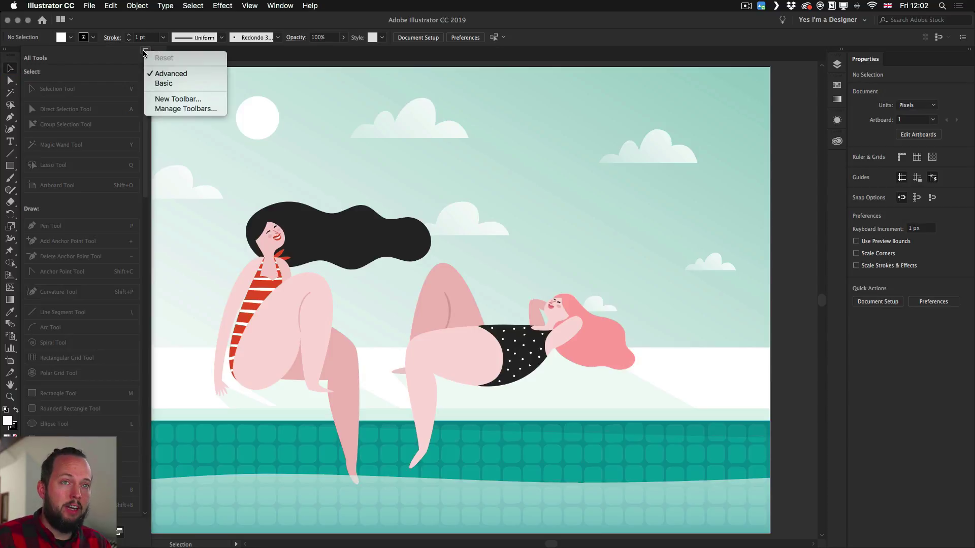
pyautogui.click(169, 84)
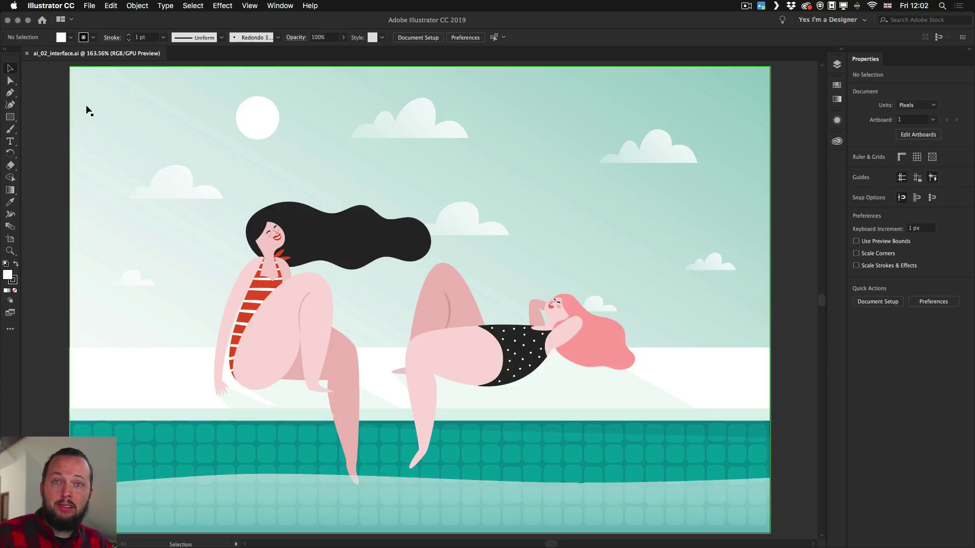
pyautogui.click(10, 329)
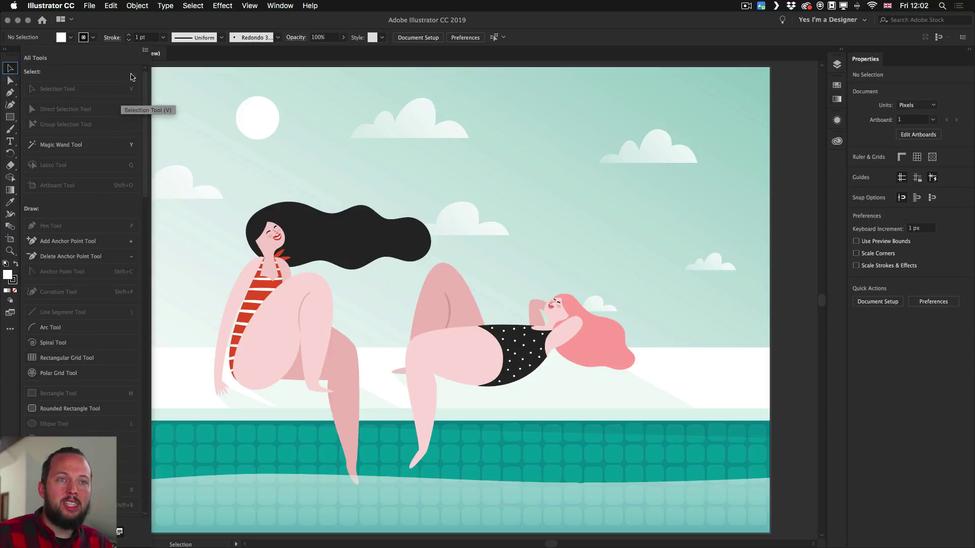
pyautogui.click(145, 51)
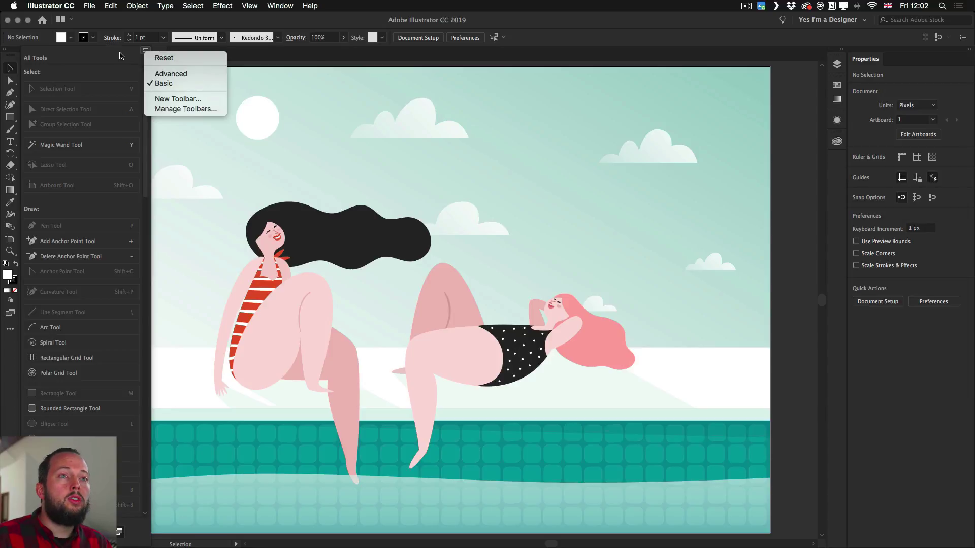
pyautogui.click(120, 56)
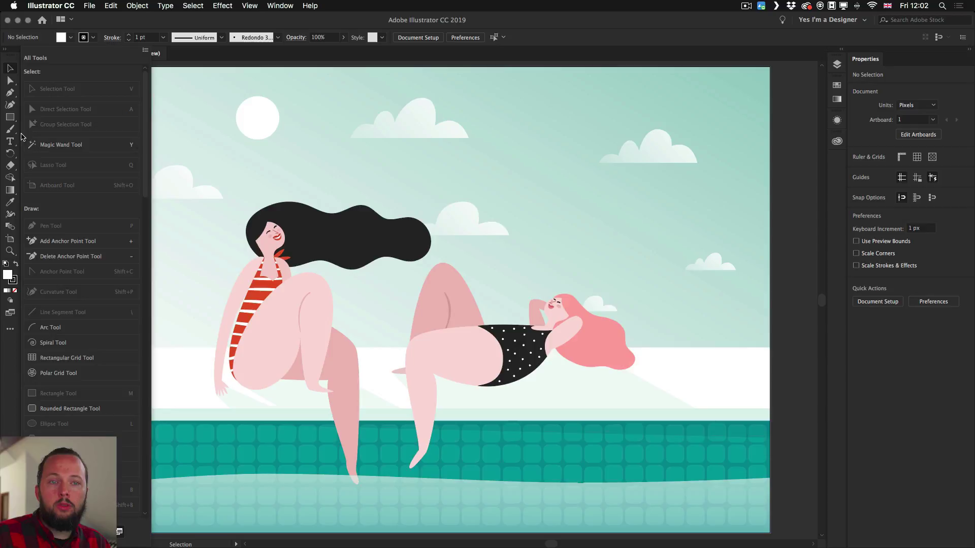
# - Add the Smooth tool to the toolbar's Pen tool group and reopen the All Tools drawer
pyautogui.scroll(-5, 102, 259)
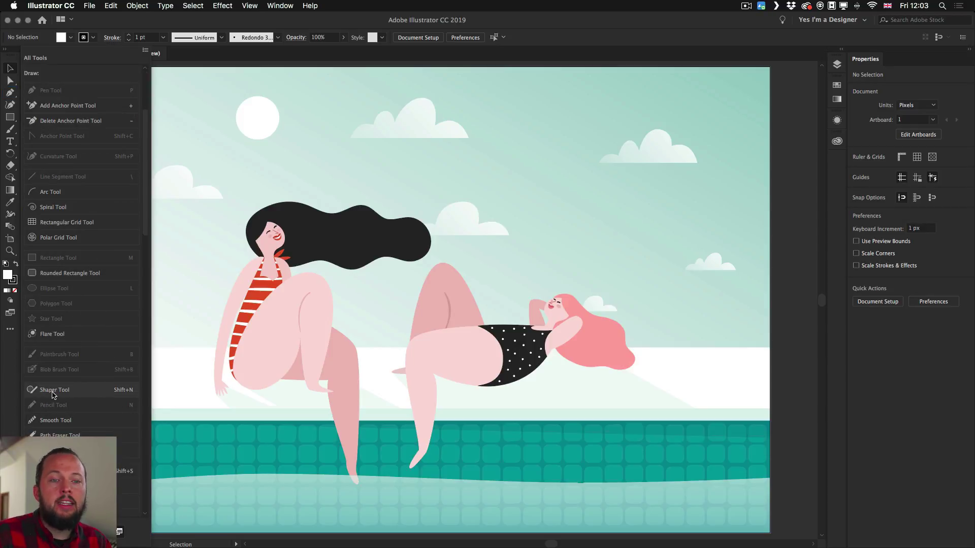
pyautogui.moveTo(56, 421)
pyautogui.mouseDown()
pyautogui.moveTo(23, 165)
pyautogui.moveTo(10, 189)
pyautogui.mouseUp()
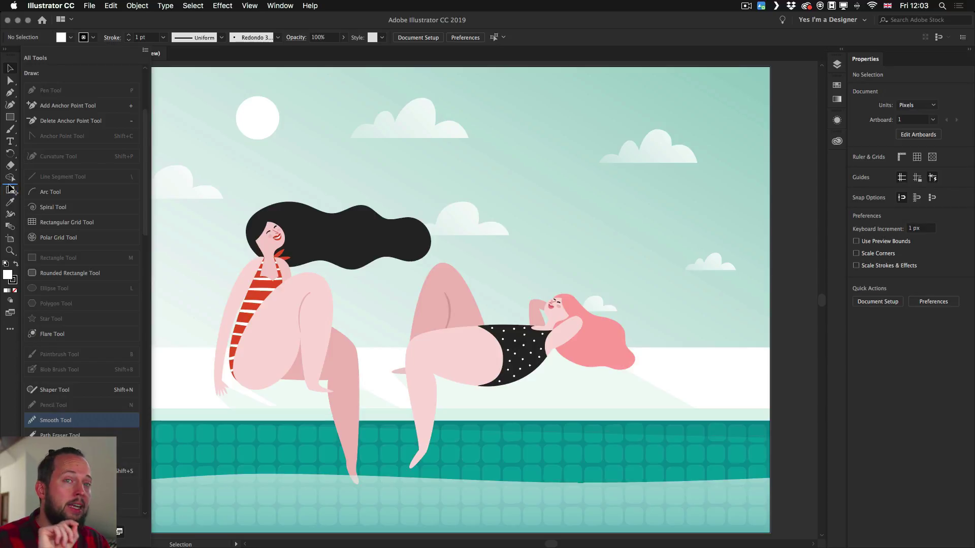
pyautogui.moveTo(10, 189); pyautogui.dragTo(14, 104)
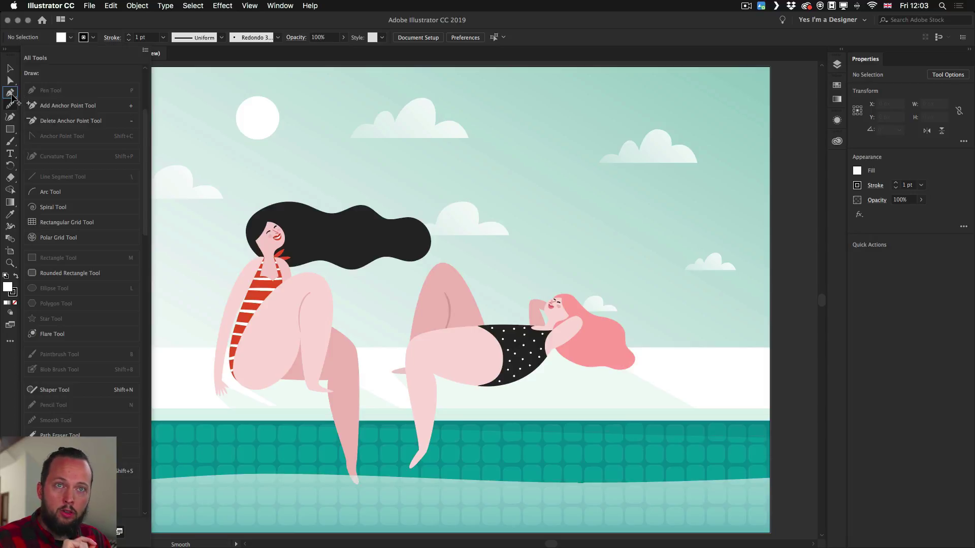
pyautogui.click(11, 93)
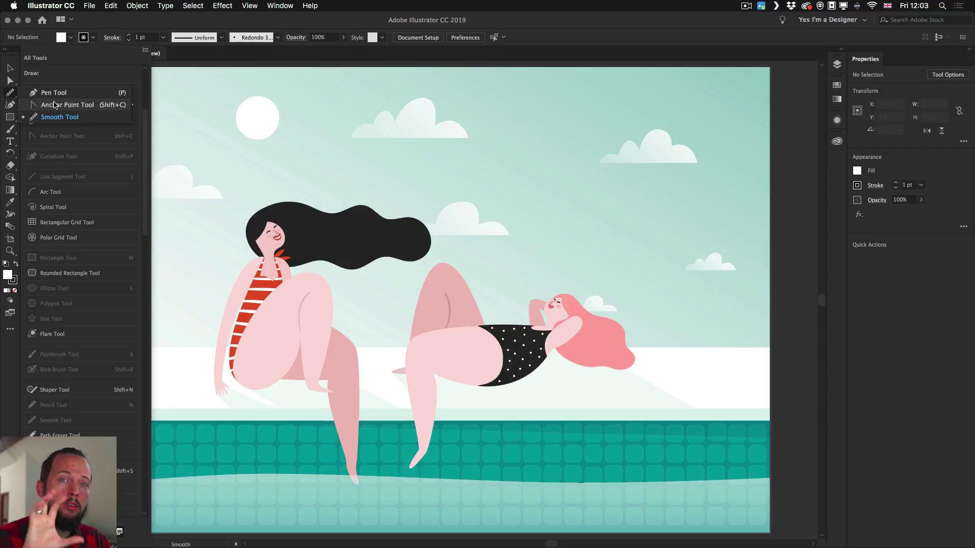
pyautogui.click(56, 117)
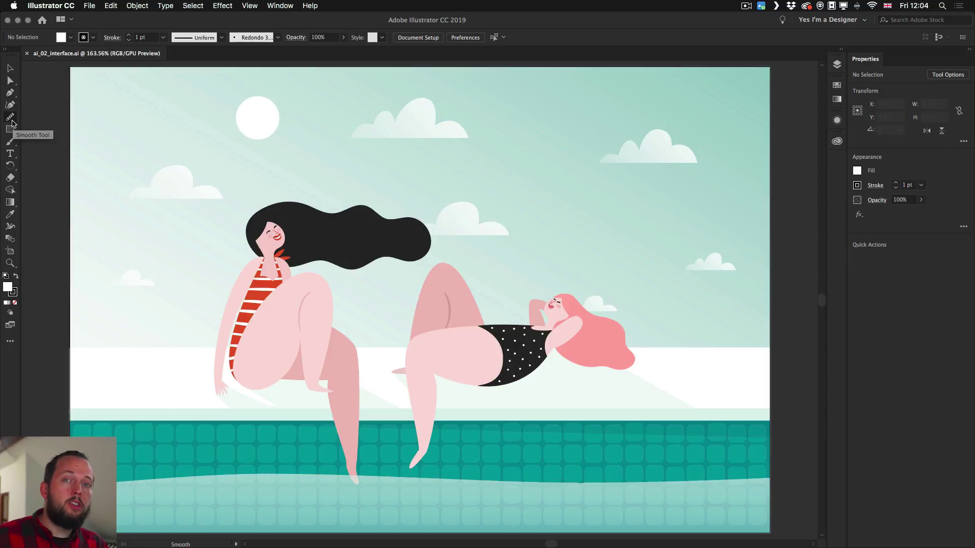
pyautogui.click(10, 341)
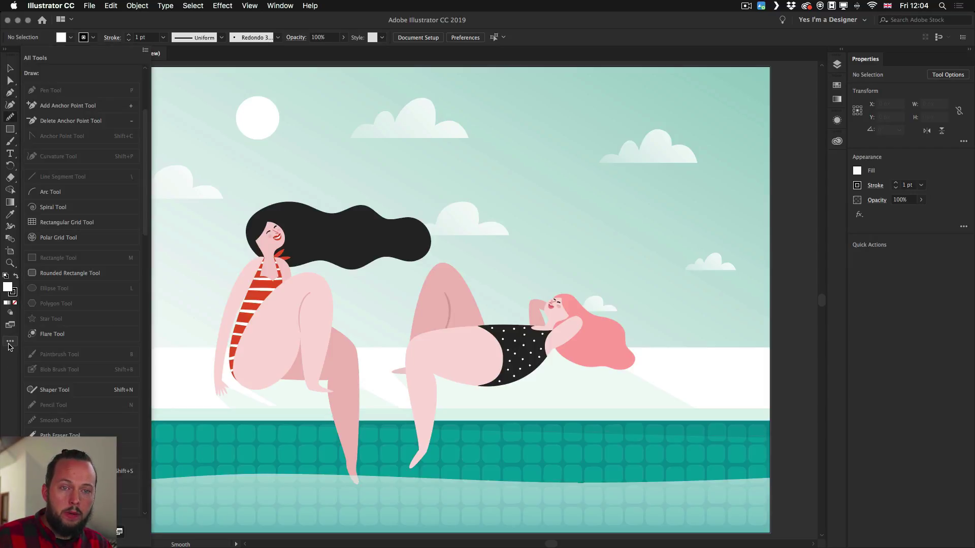
# - Create a new custom toolbar named Martin and move it aside
pyautogui.click(146, 50)
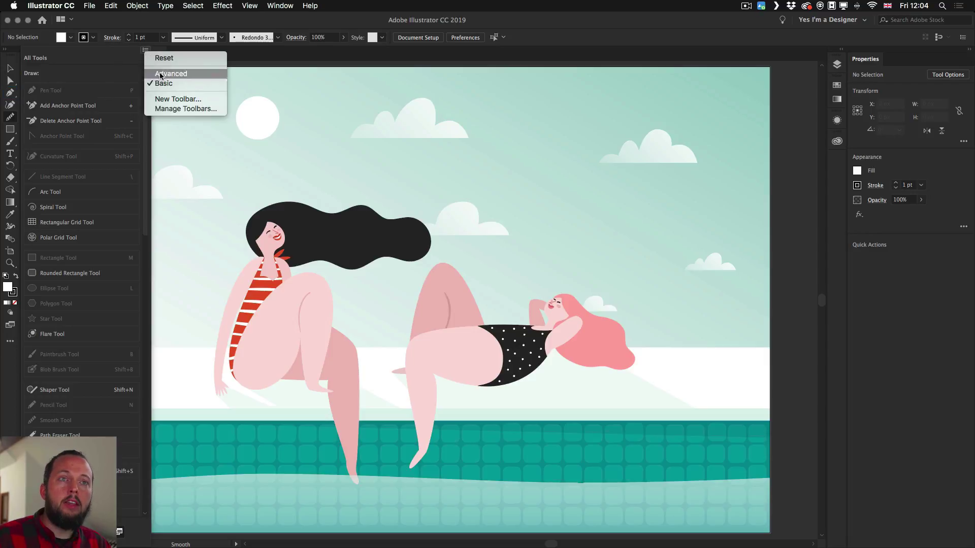
pyautogui.click(192, 100)
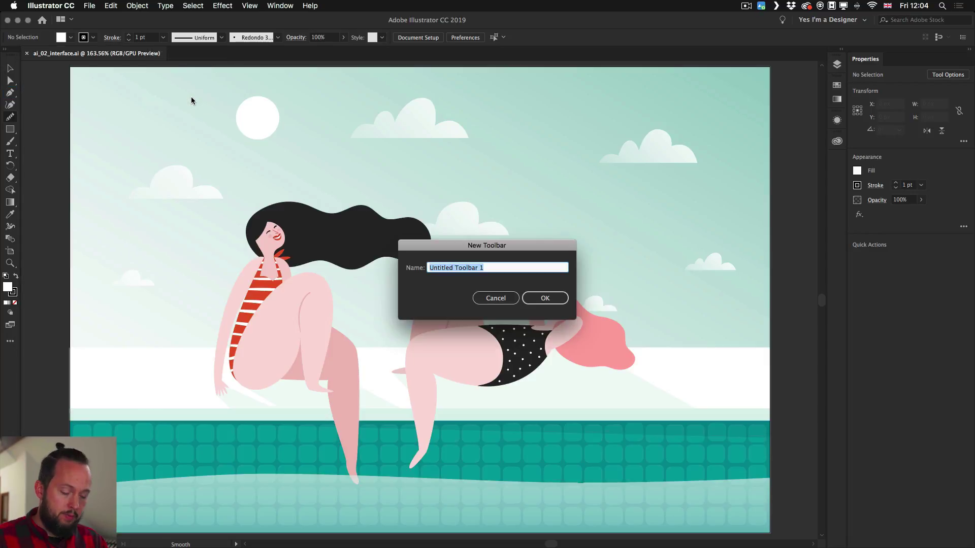
pyautogui.write('Martin')
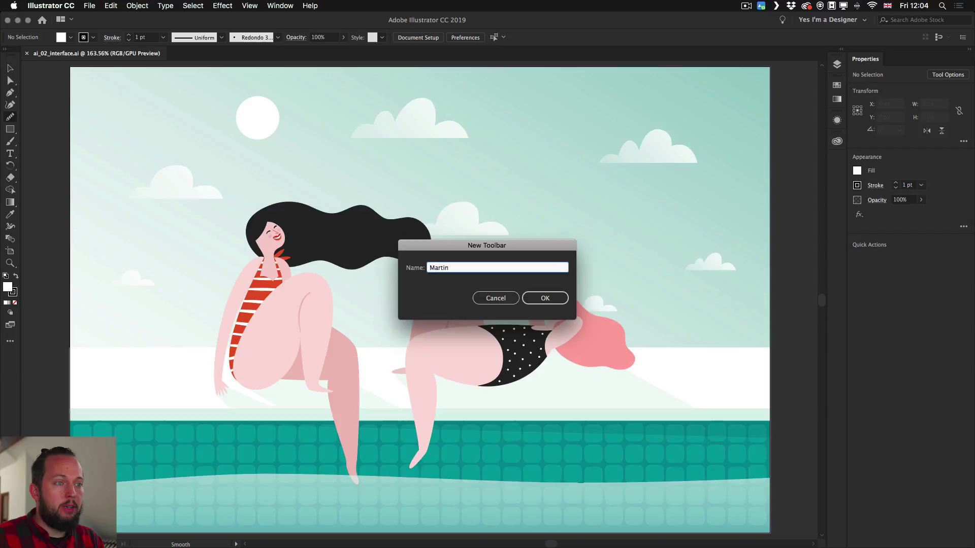
pyautogui.press('Return')
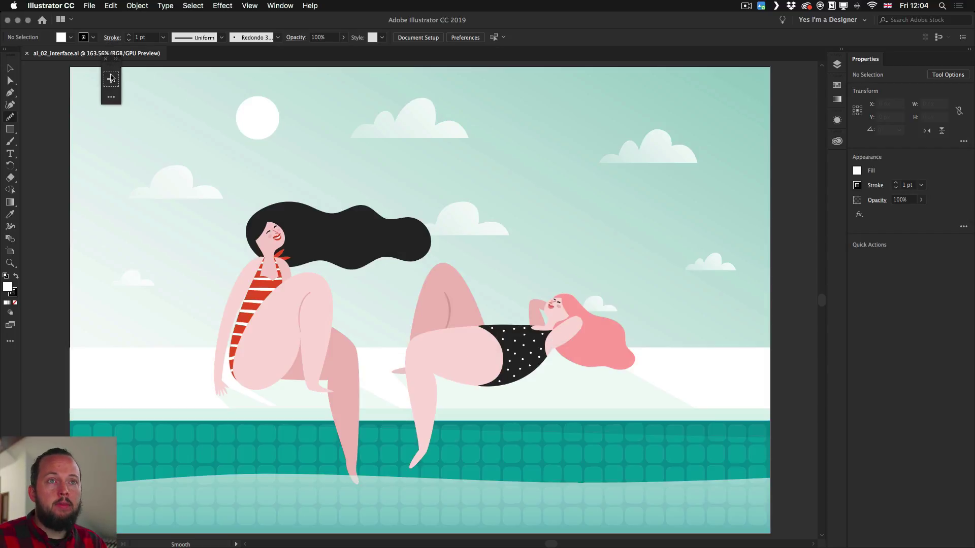
pyautogui.moveTo(113, 66); pyautogui.dragTo(63, 142)
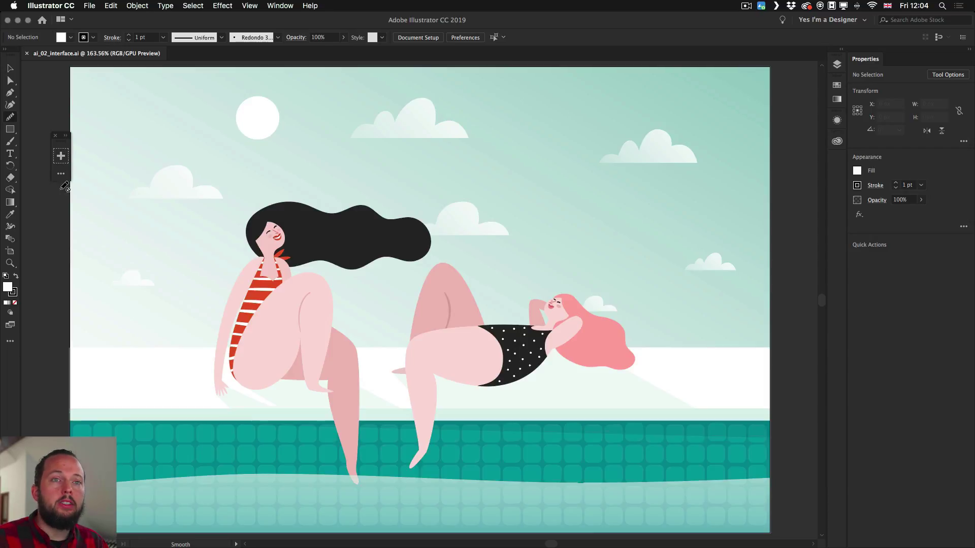
# - Fill the Martin toolbar with Pen, Curvature, Shaper, Pencil, Smooth and Join tools
pyautogui.click(61, 174)
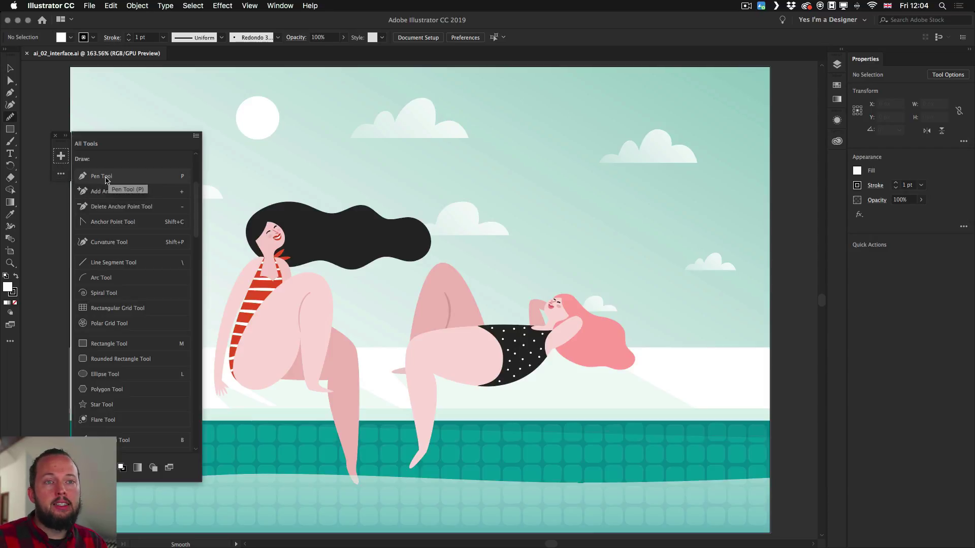
pyautogui.moveTo(102, 184); pyautogui.dragTo(61, 155)
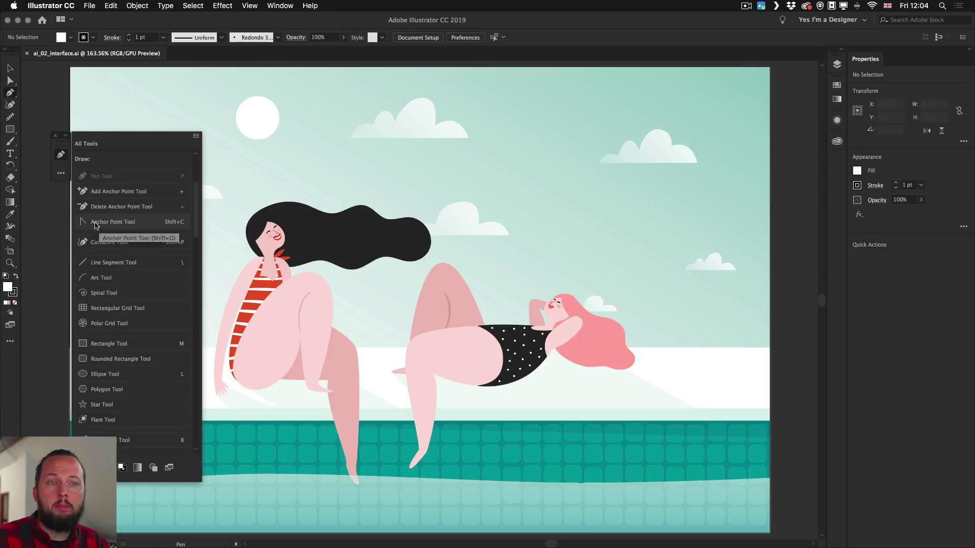
pyautogui.moveTo(104, 242); pyautogui.dragTo(60, 166)
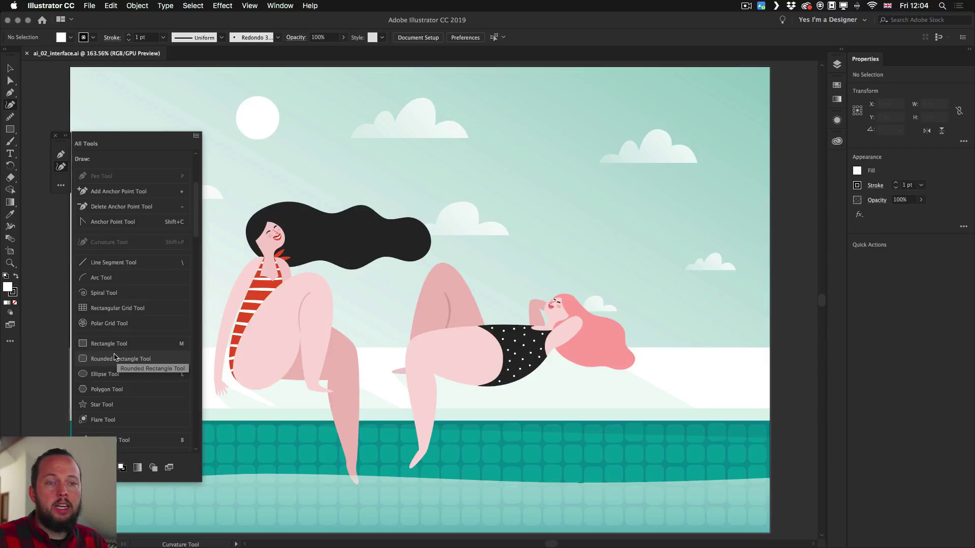
pyautogui.scroll(-3, 114, 356)
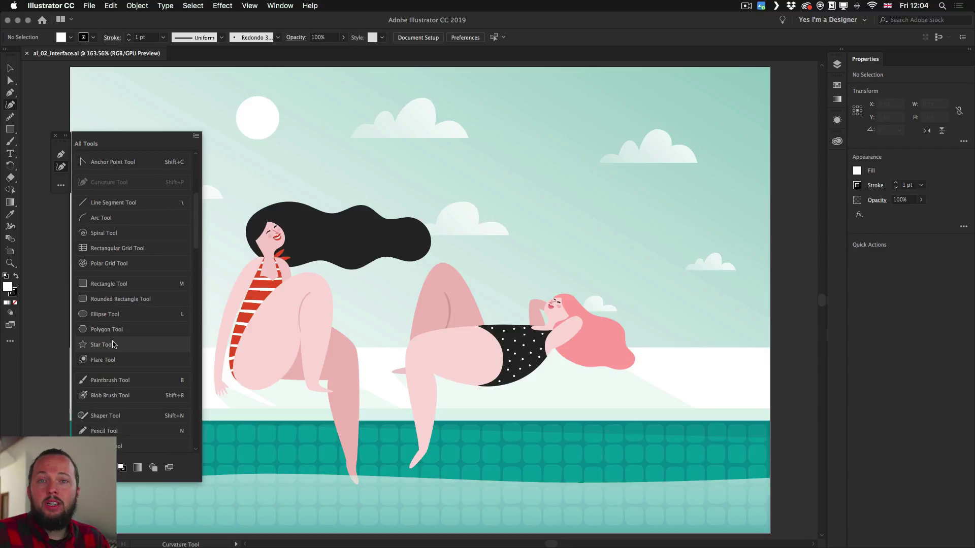
pyautogui.scroll(-2, 134, 339)
pyautogui.scroll(-2, 133, 339)
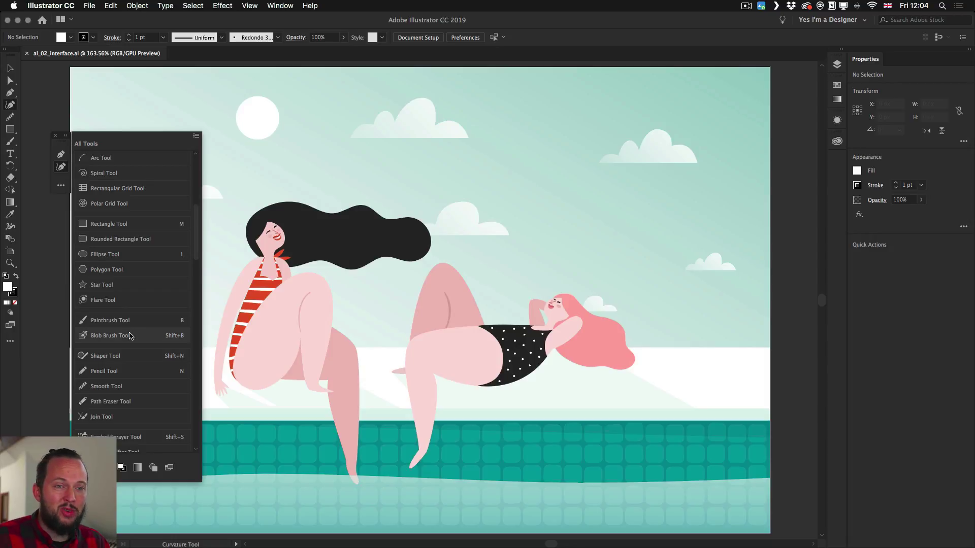
pyautogui.click(112, 360)
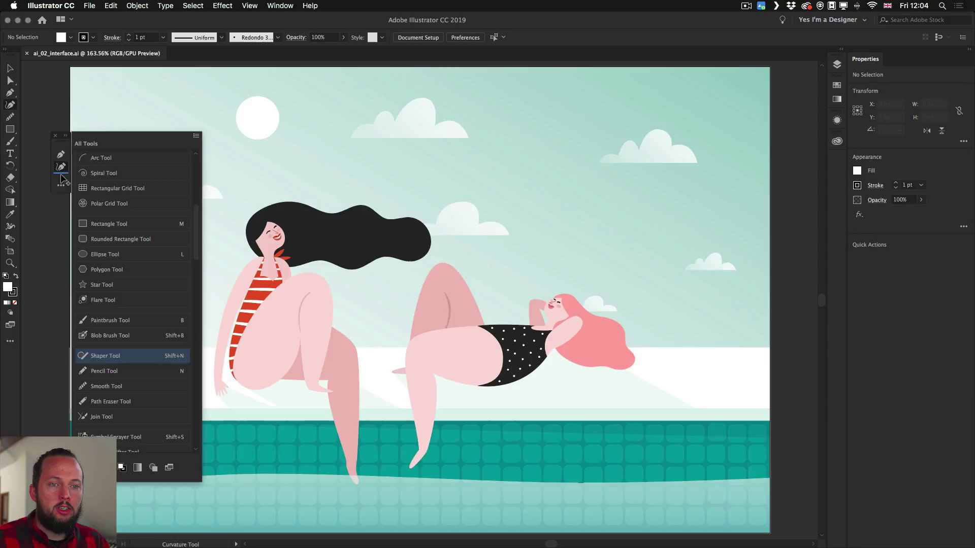
pyautogui.moveTo(63, 179); pyautogui.dragTo(62, 178)
pyautogui.moveTo(104, 371)
pyautogui.mouseDown()
pyautogui.moveTo(69, 170)
pyautogui.moveTo(62, 191)
pyautogui.mouseUp()
pyautogui.moveTo(106, 386); pyautogui.dragTo(62, 205)
pyautogui.moveTo(101, 416); pyautogui.dragTo(60, 215)
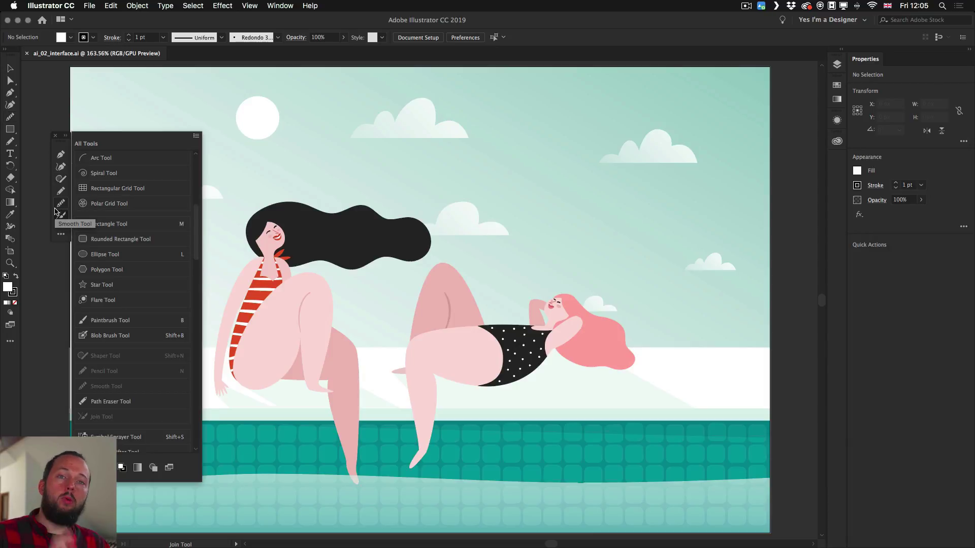
# - Float the Martin toolbar near the canvas top, then hide it via Window > Toolbars
pyautogui.click(64, 145)
pyautogui.moveTo(64, 145)
pyautogui.mouseDown()
pyautogui.moveTo(171, 133)
pyautogui.moveTo(193, 108)
pyautogui.moveTo(106, 109)
pyautogui.moveTo(280, 119)
pyautogui.mouseUp()
pyautogui.moveTo(411, 124)
pyautogui.mouseDown()
pyautogui.moveTo(814, 58)
pyautogui.moveTo(500, 107)
pyautogui.mouseUp()
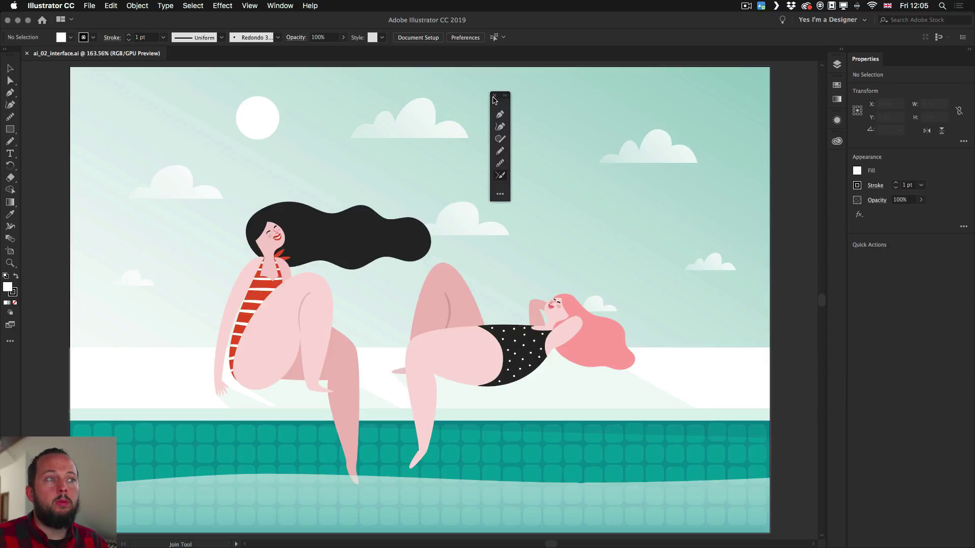
pyautogui.click(281, 5)
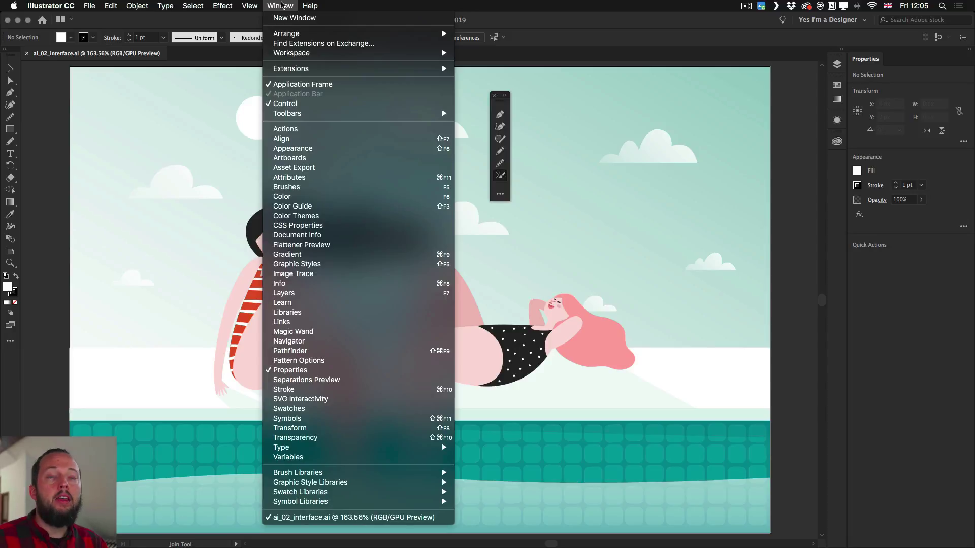
pyautogui.moveTo(320, 113)
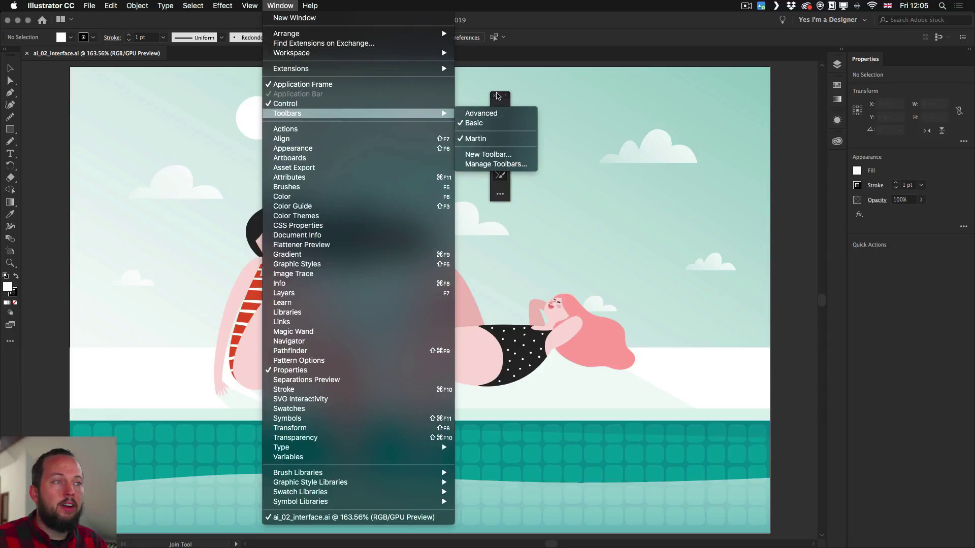
pyautogui.click(505, 100)
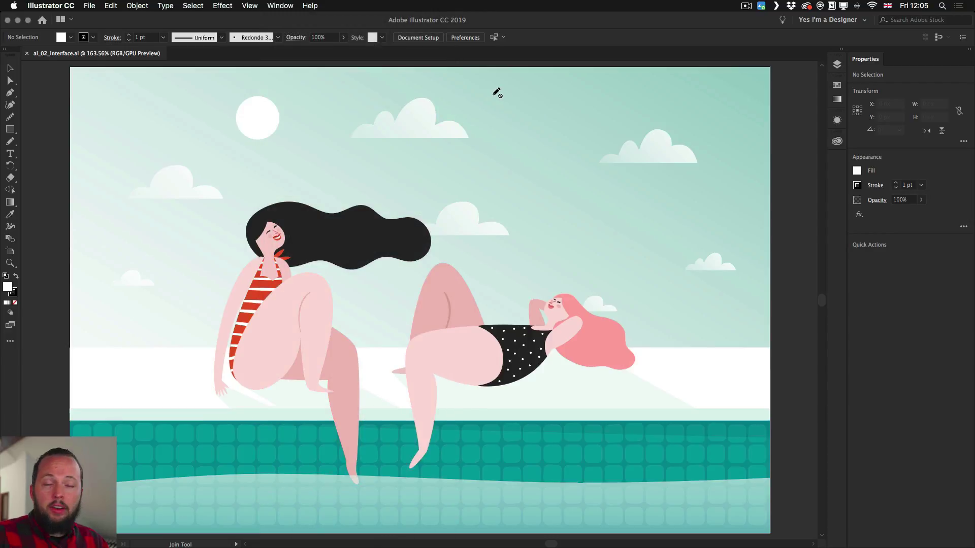
# - Select the upper-right cloud's path with Direct Selection (A), then return to Selection (V)
pyautogui.press('v')
pyautogui.press('super+a')
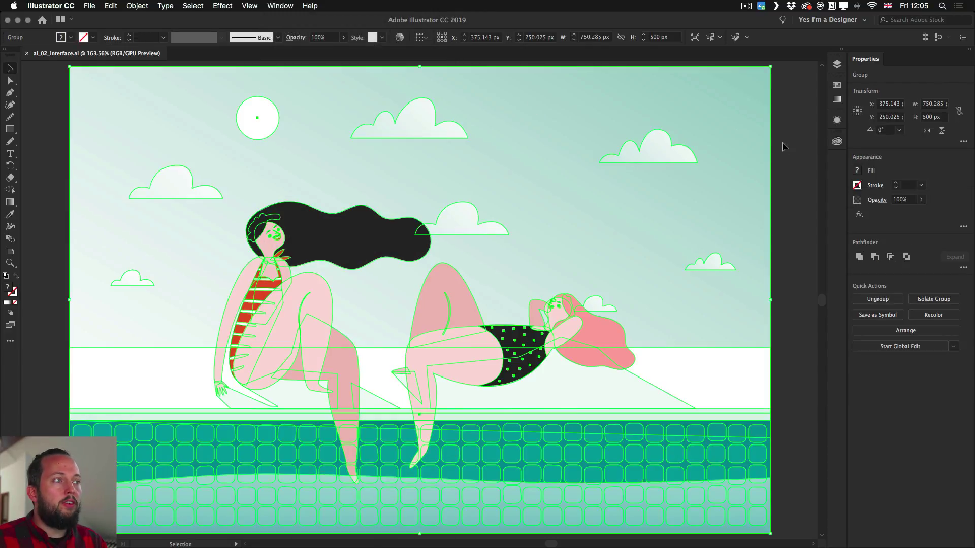
pyautogui.click(782, 142)
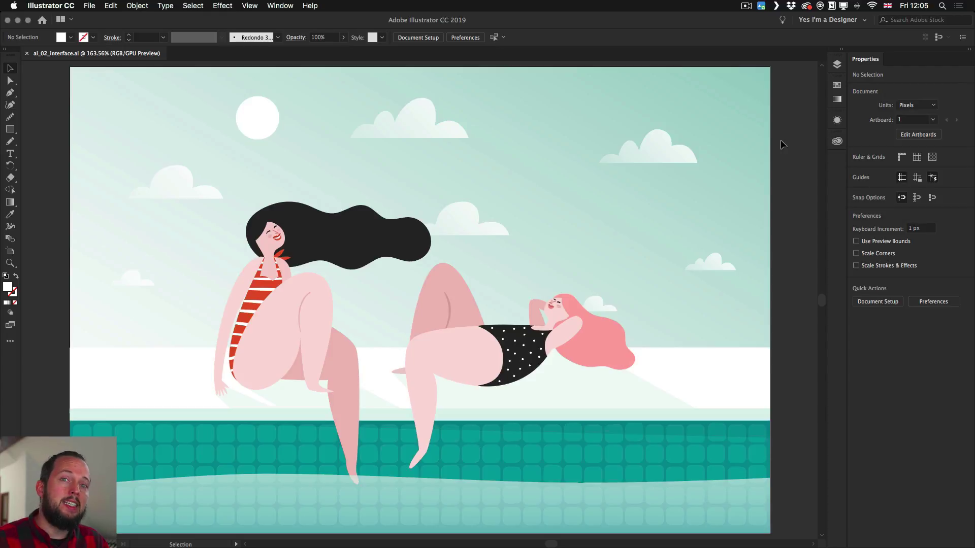
pyautogui.press('a')
pyautogui.click(657, 156)
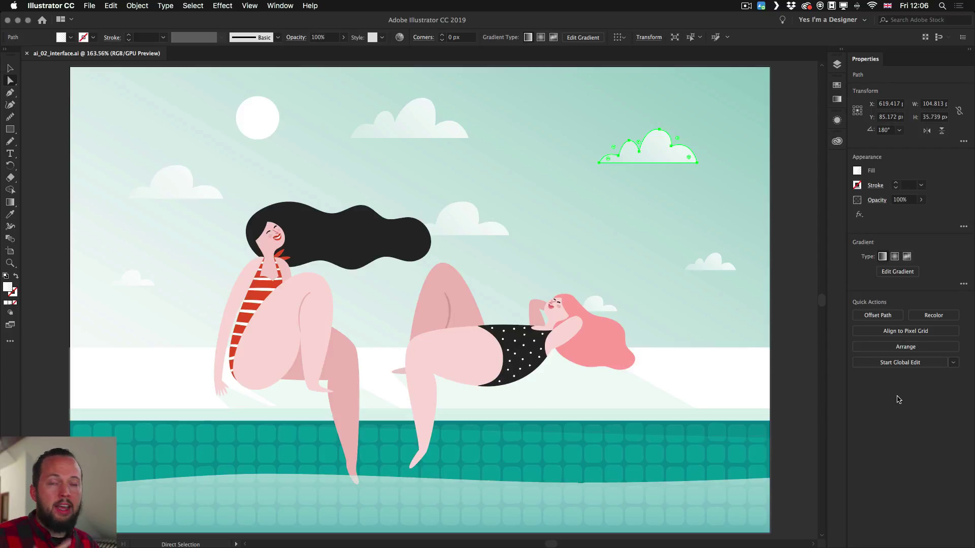
pyautogui.press('v')
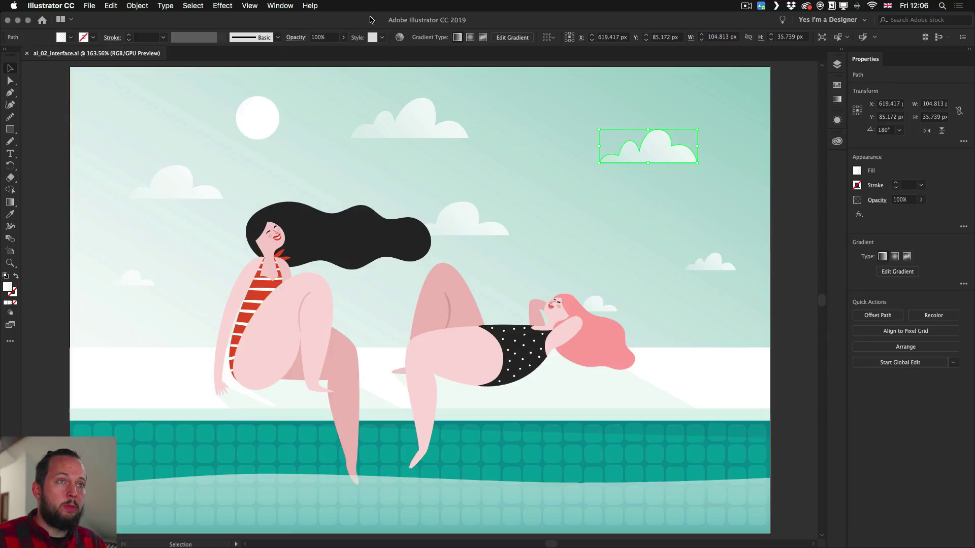
# - Uncheck Control in the Window menu to hide the Control bar, then reopen the Window menu
pyautogui.click(279, 6)
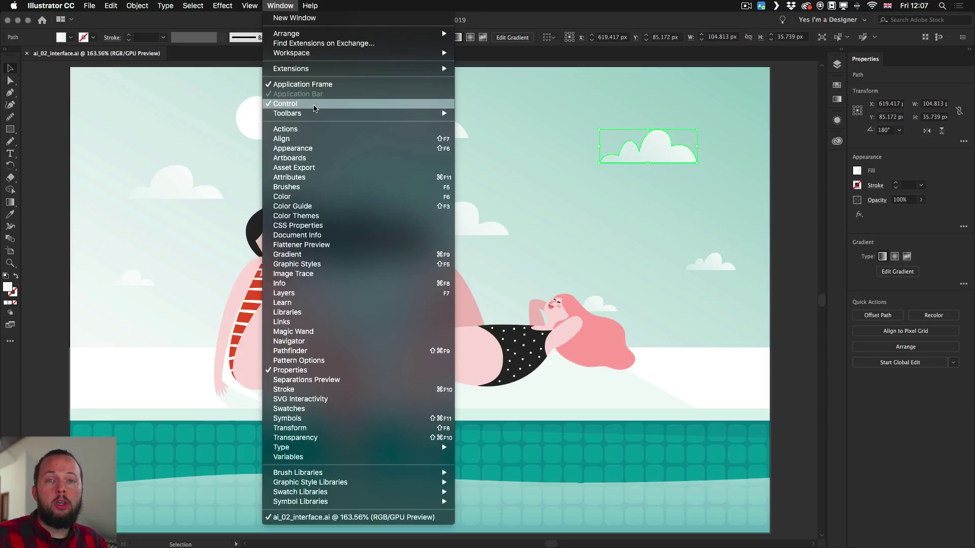
pyautogui.click(314, 104)
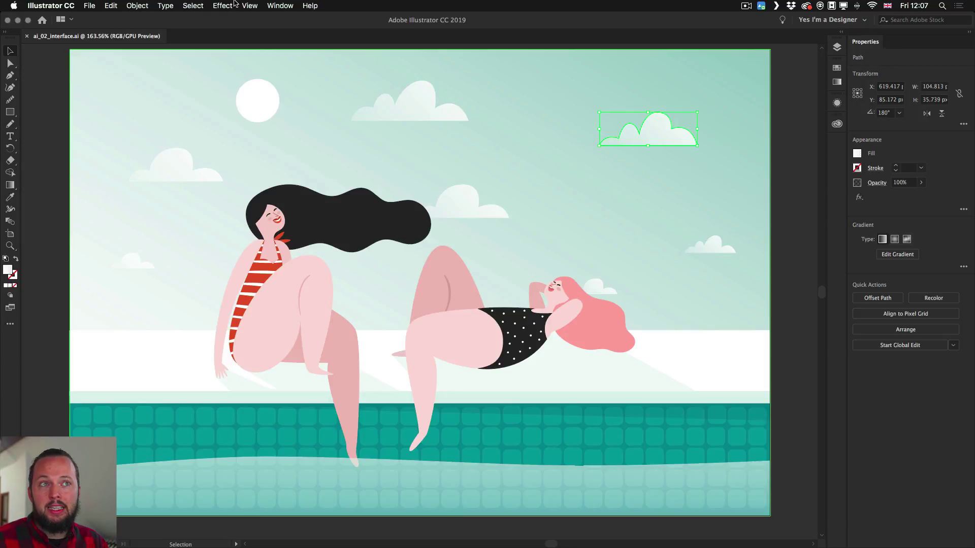
pyautogui.click(276, 6)
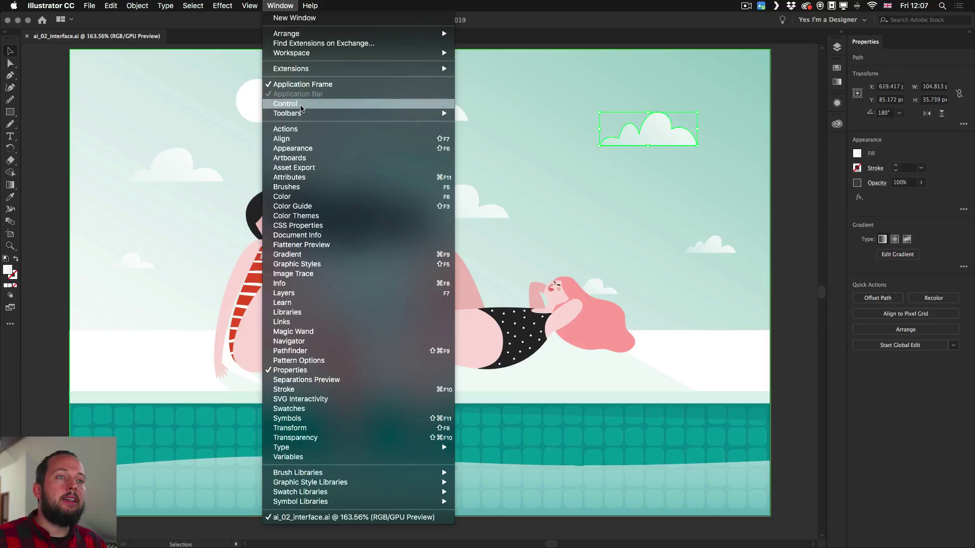